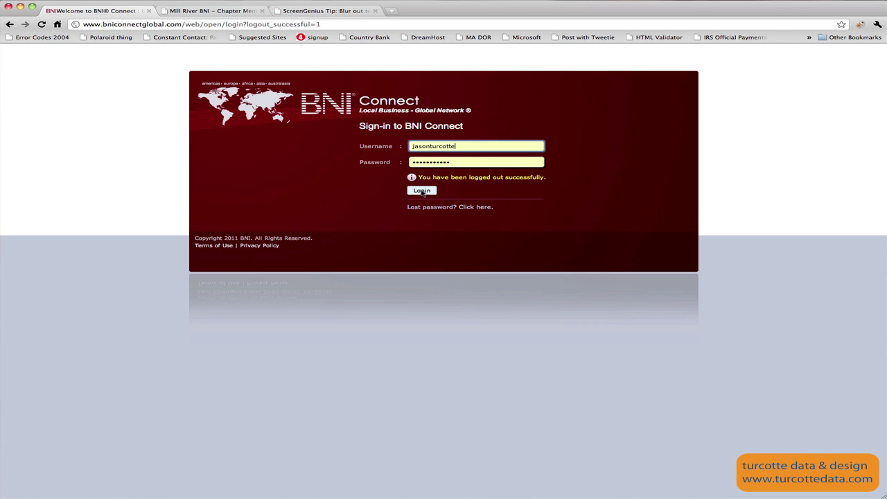
- Sign in to BNI Connect and open your own profile from My Account
{"action": "left_click", "coordinate": [421, 191]}
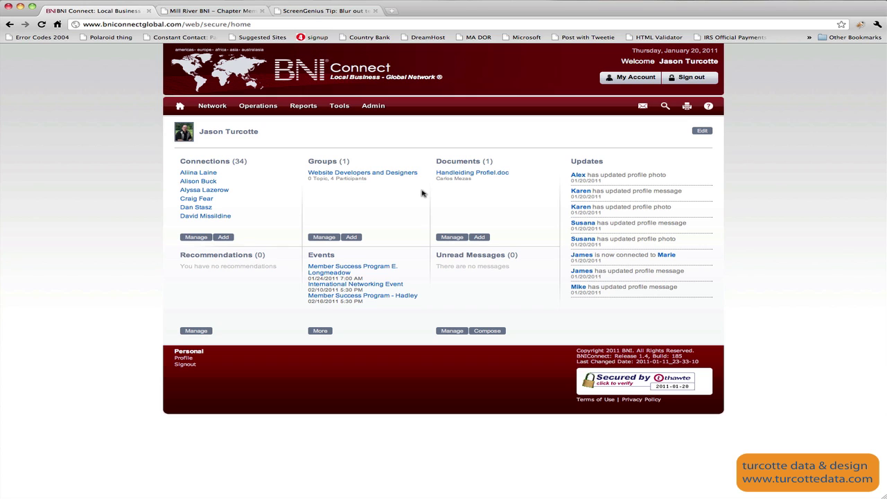
{"action": "left_click", "coordinate": [630, 79]}
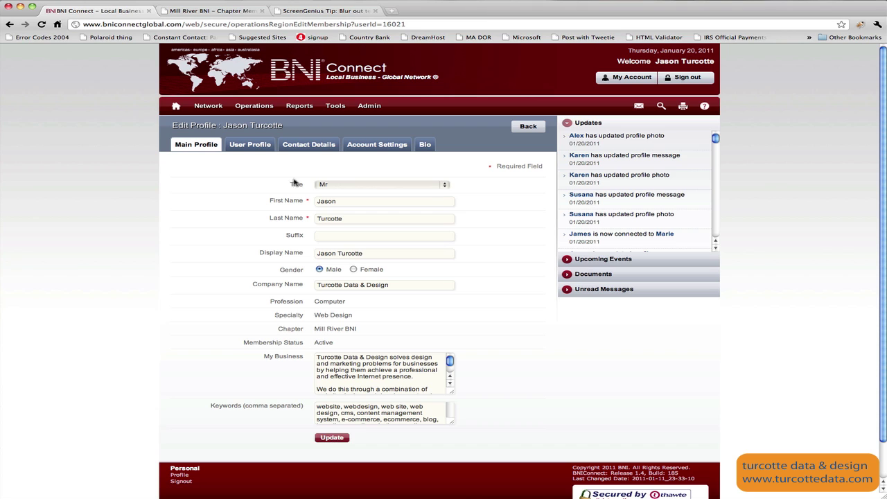
- Check the profile picture and company logo, then bring up the Contact Details section
{"action": "left_click", "coordinate": [250, 144]}
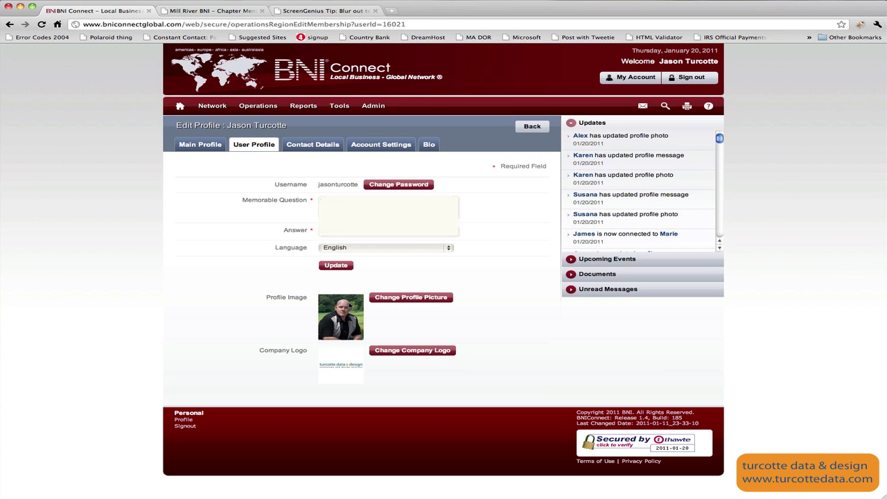
{"action": "left_click", "coordinate": [312, 147]}
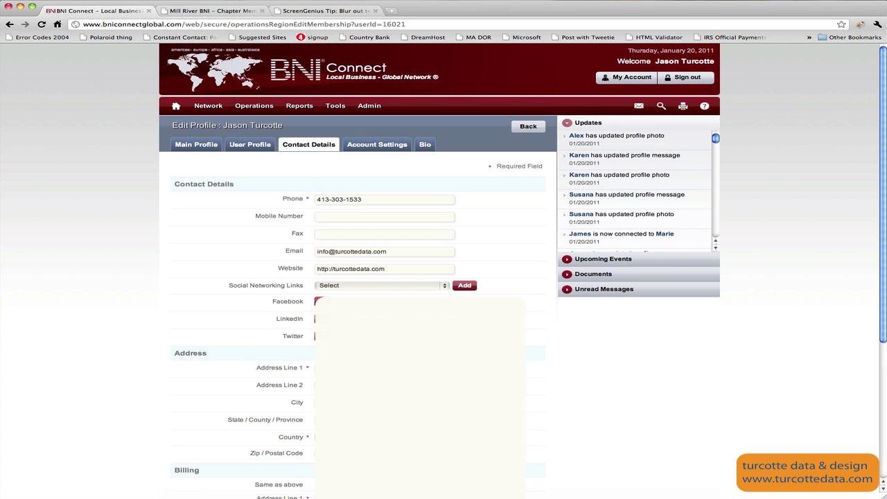
- Review phone, email, website and the Social Networking Links list, then show Account Settings
{"action": "scroll", "coordinate": [144, 357], "scroll_direction": "down", "scroll_amount": 2}
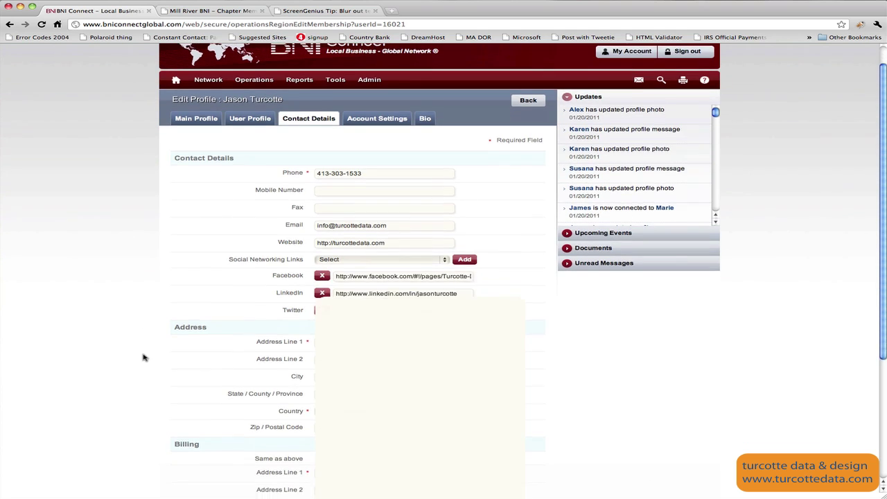
{"action": "scroll", "coordinate": [144, 357], "scroll_direction": "down", "scroll_amount": 5}
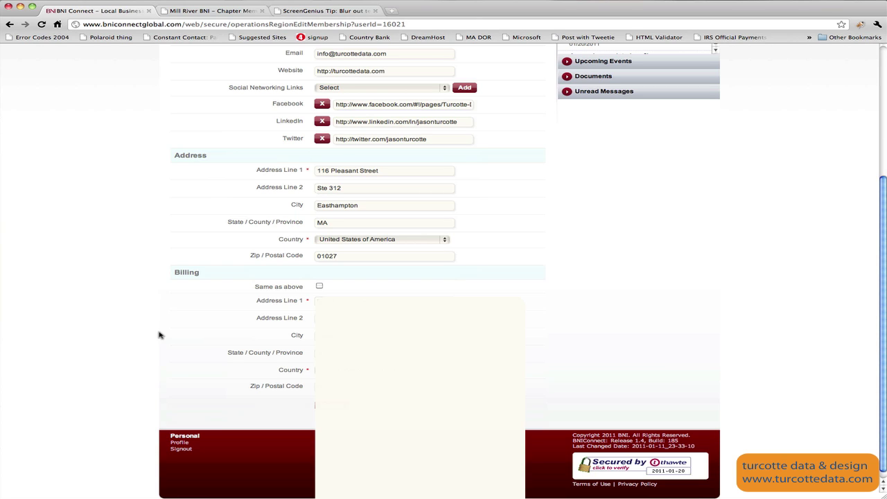
{"action": "left_click", "coordinate": [444, 88]}
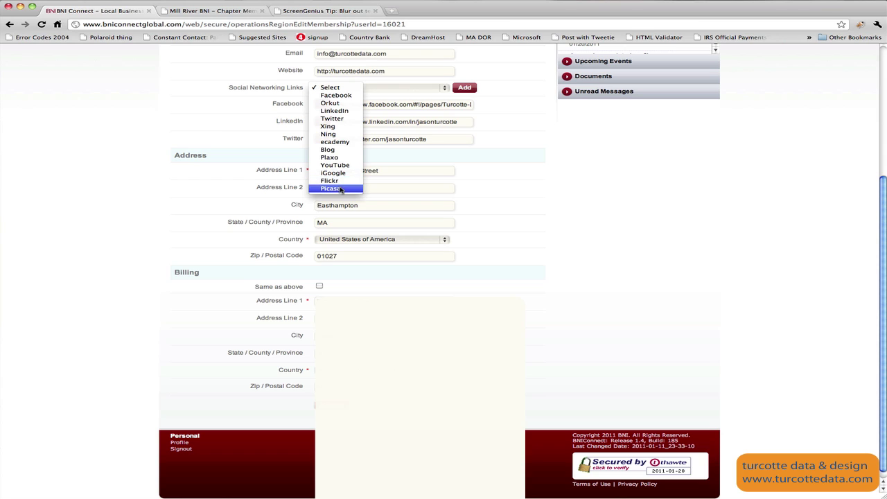
{"action": "left_click", "coordinate": [528, 180]}
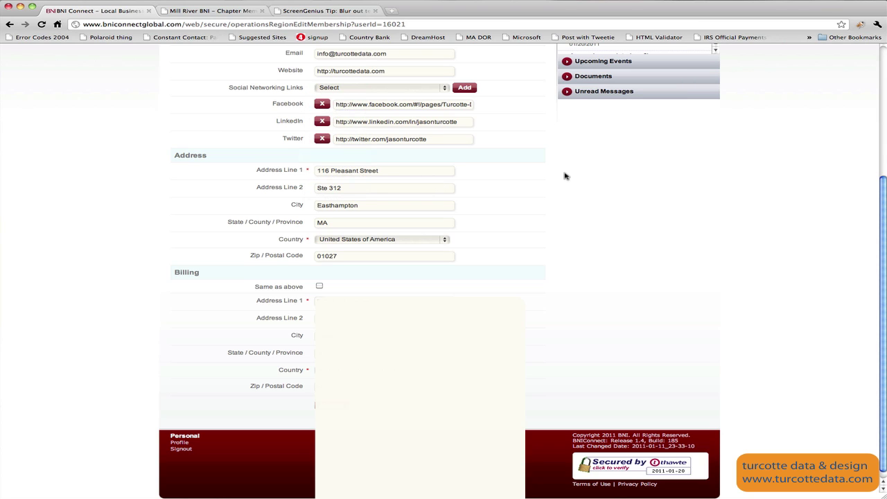
{"action": "scroll", "coordinate": [568, 184], "scroll_direction": "up", "scroll_amount": 5}
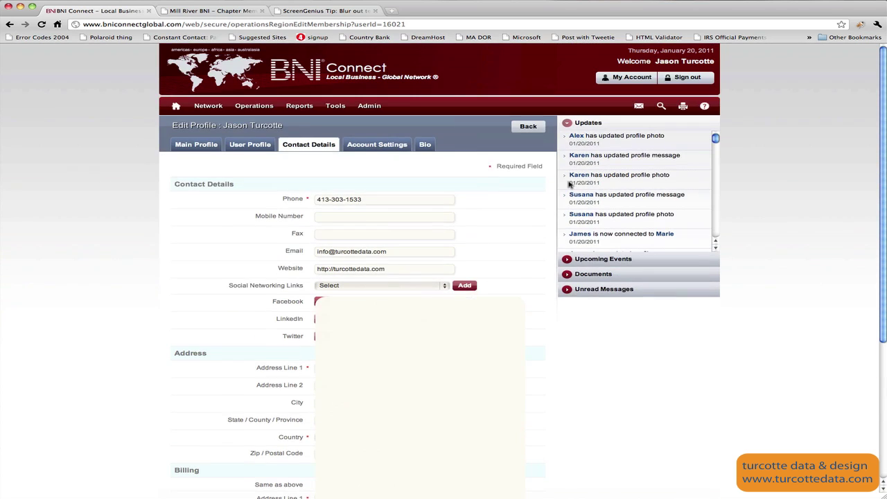
{"action": "left_click", "coordinate": [364, 147]}
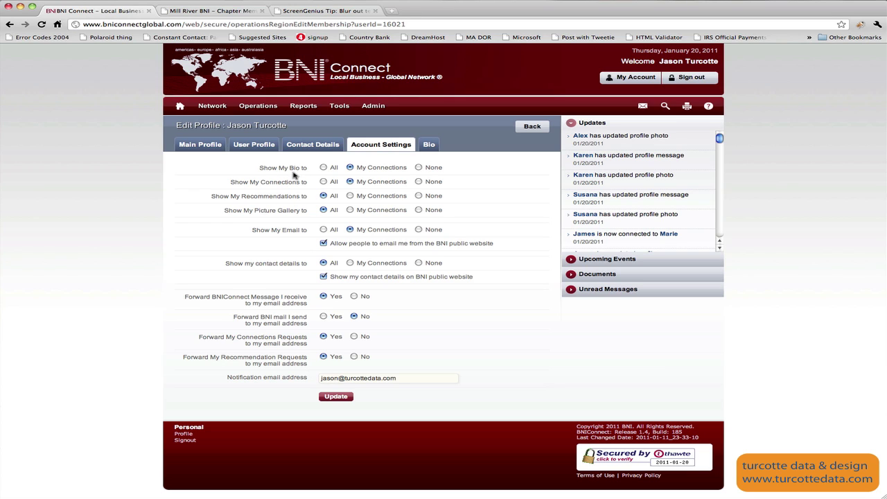
- Save the visibility and email-forwarding settings, then bring up the Bio section
{"action": "left_click", "coordinate": [336, 397]}
{"action": "left_click", "coordinate": [429, 146]}
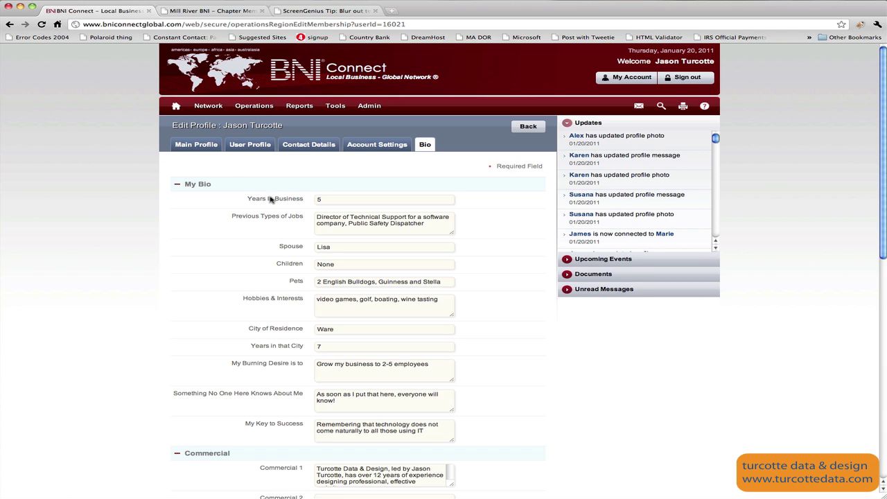
- Review the bio, commercial, GAINS and Tops answers, then view the Mill River BNI member page
{"action": "scroll", "coordinate": [207, 269], "scroll_direction": "down", "scroll_amount": 4}
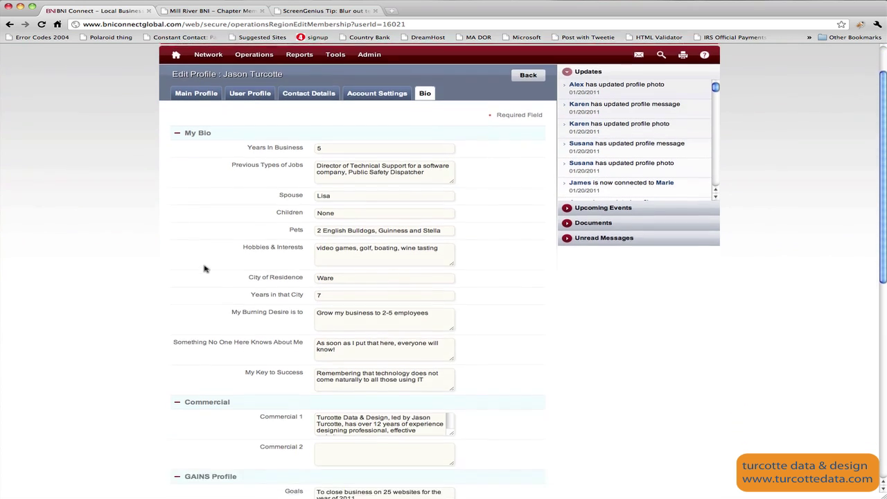
{"action": "scroll", "coordinate": [205, 270], "scroll_direction": "down", "scroll_amount": 2}
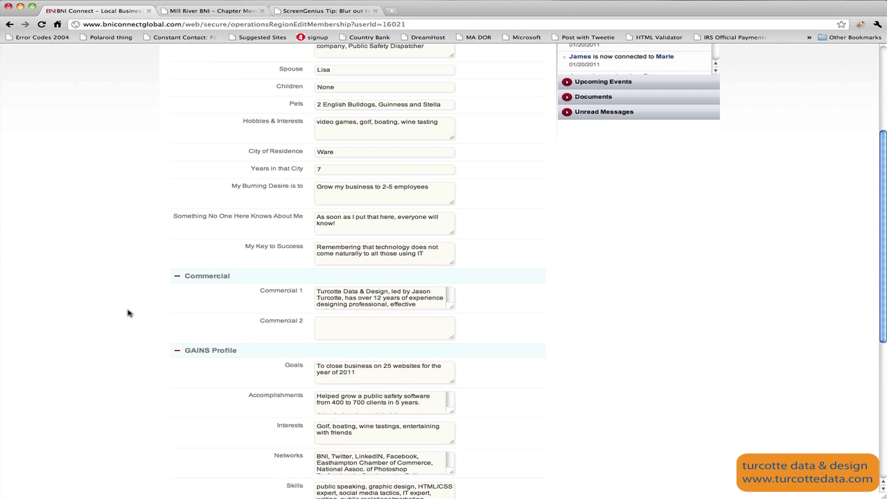
{"action": "scroll", "coordinate": [128, 313], "scroll_direction": "down", "scroll_amount": 5}
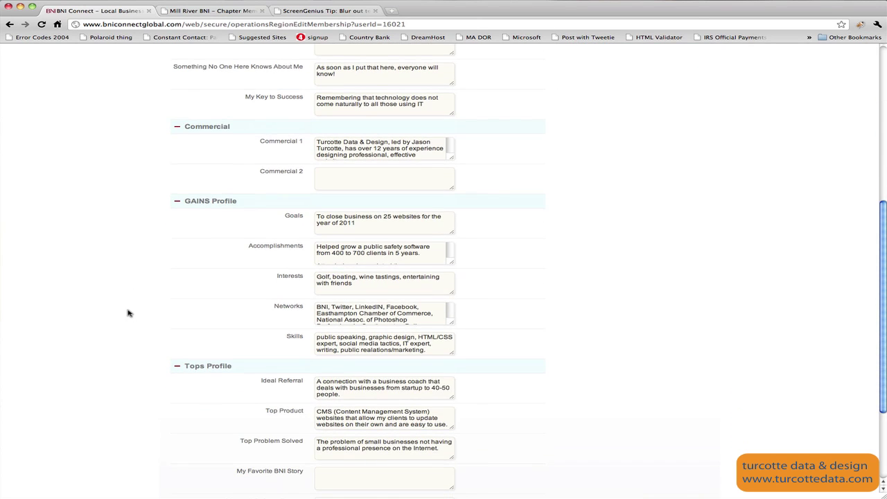
{"action": "scroll", "coordinate": [128, 313], "scroll_direction": "down", "scroll_amount": 2}
{"action": "scroll", "coordinate": [128, 313], "scroll_direction": "down", "scroll_amount": 1}
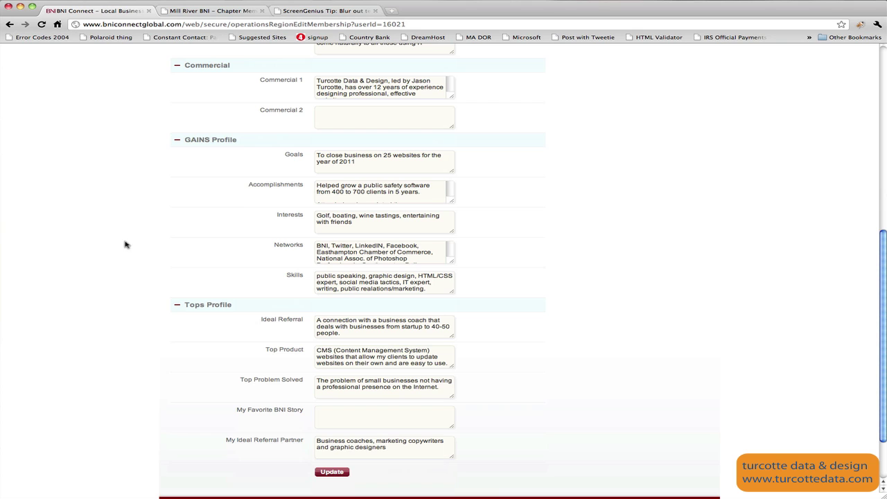
{"action": "scroll", "coordinate": [125, 244], "scroll_direction": "up", "scroll_amount": 1}
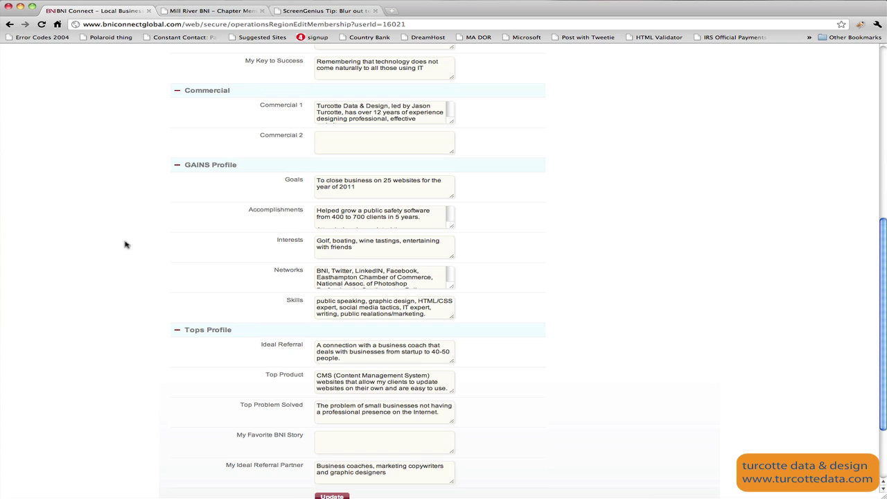
{"action": "scroll", "coordinate": [126, 244], "scroll_direction": "down", "scroll_amount": 1}
{"action": "scroll", "coordinate": [125, 244], "scroll_direction": "down", "scroll_amount": 3}
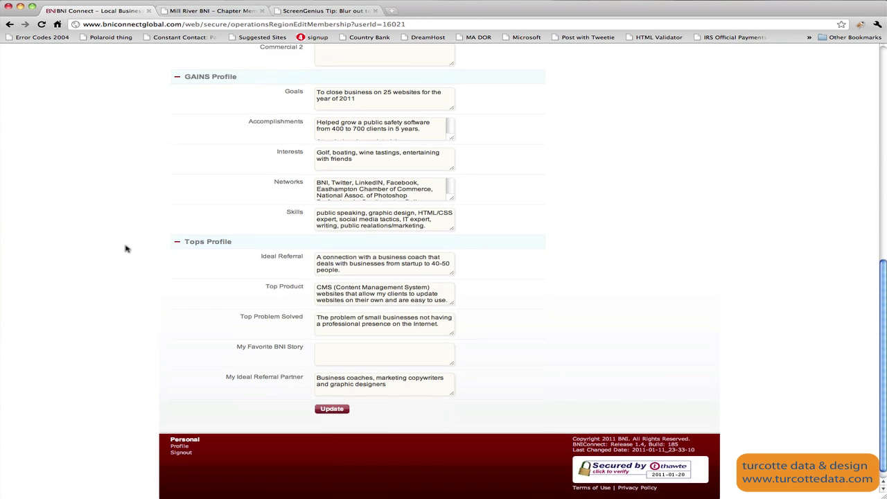
{"action": "scroll", "coordinate": [126, 248], "scroll_direction": "up", "scroll_amount": 3}
{"action": "scroll", "coordinate": [126, 248], "scroll_direction": "up", "scroll_amount": 3}
{"action": "scroll", "coordinate": [126, 248], "scroll_direction": "up", "scroll_amount": 3}
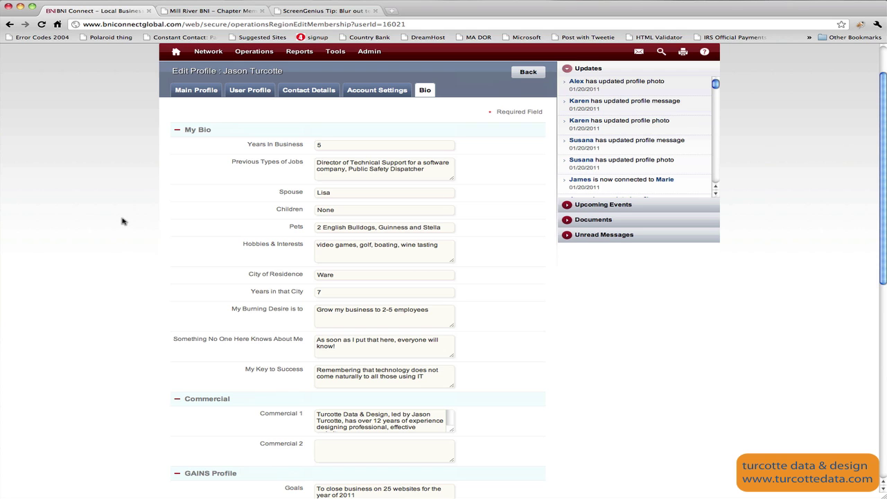
{"action": "left_click", "coordinate": [178, 12]}
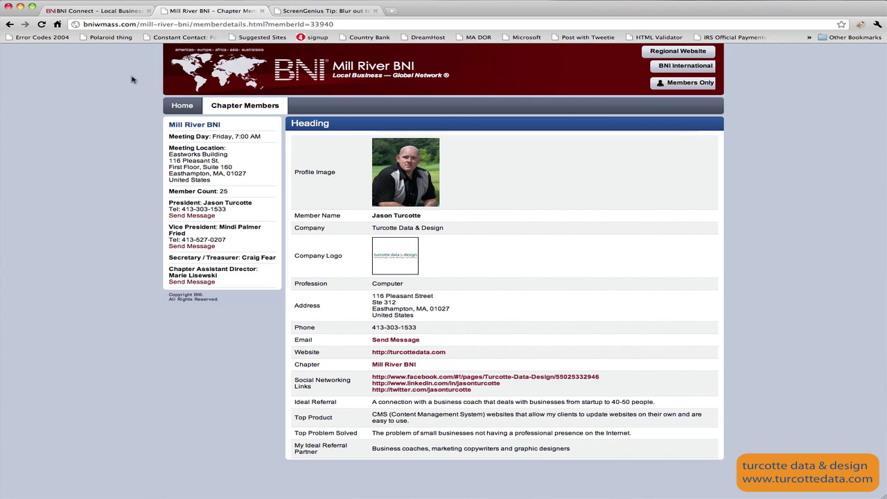